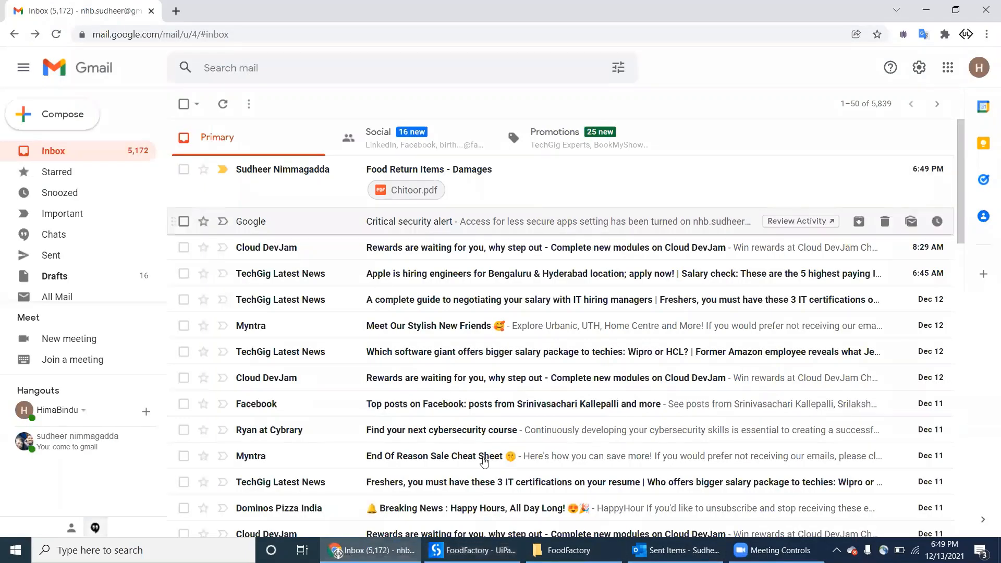
key("alt+Tab")
Bring the FoodFactory folder forward and select the earlier Chitoor.pdf report
left_click(473, 550)
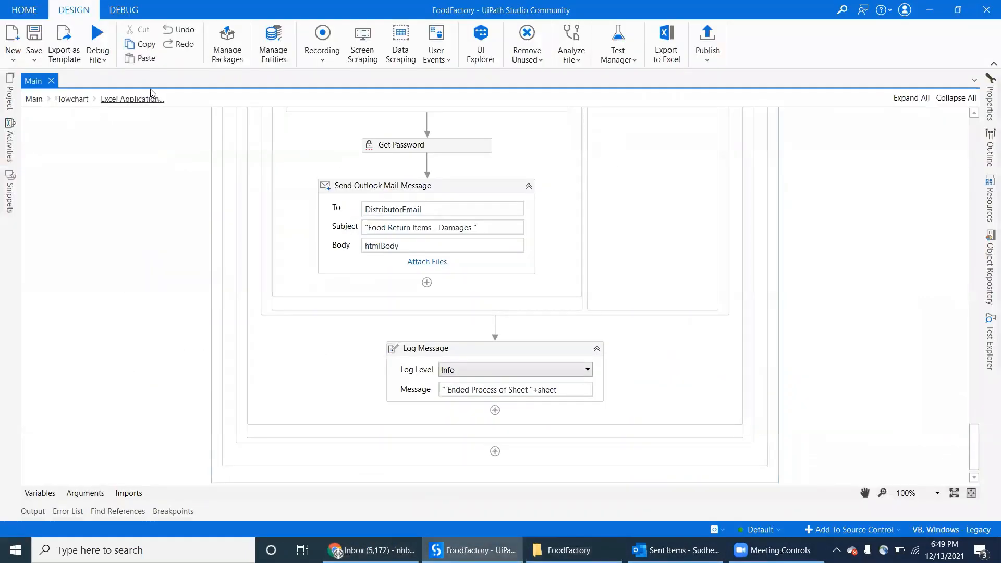
left_click(98, 62)
left_click(569, 550)
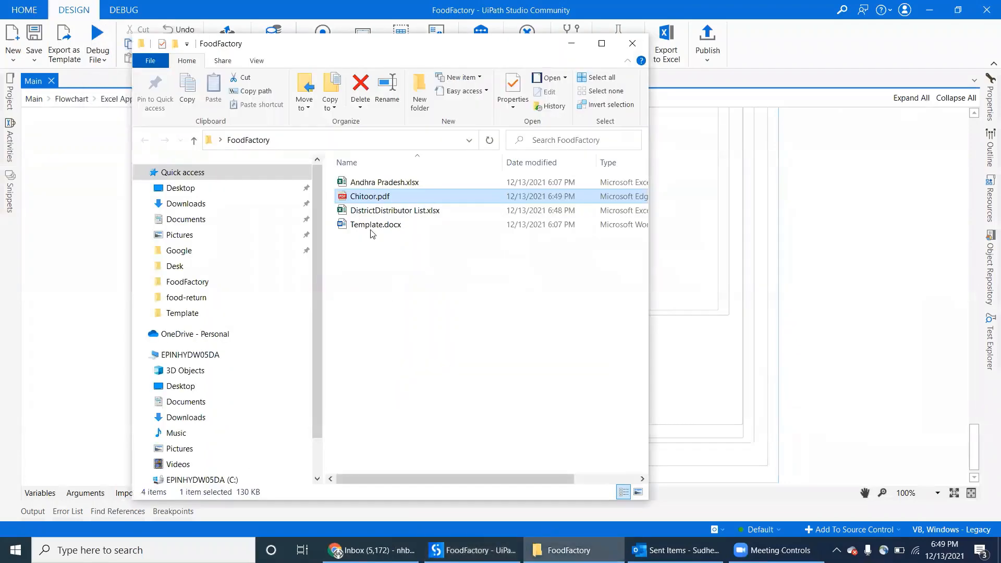
Delete Chitoor.pdf, confirming its move to the Recycle Bin
right_click(369, 196)
left_click(401, 426)
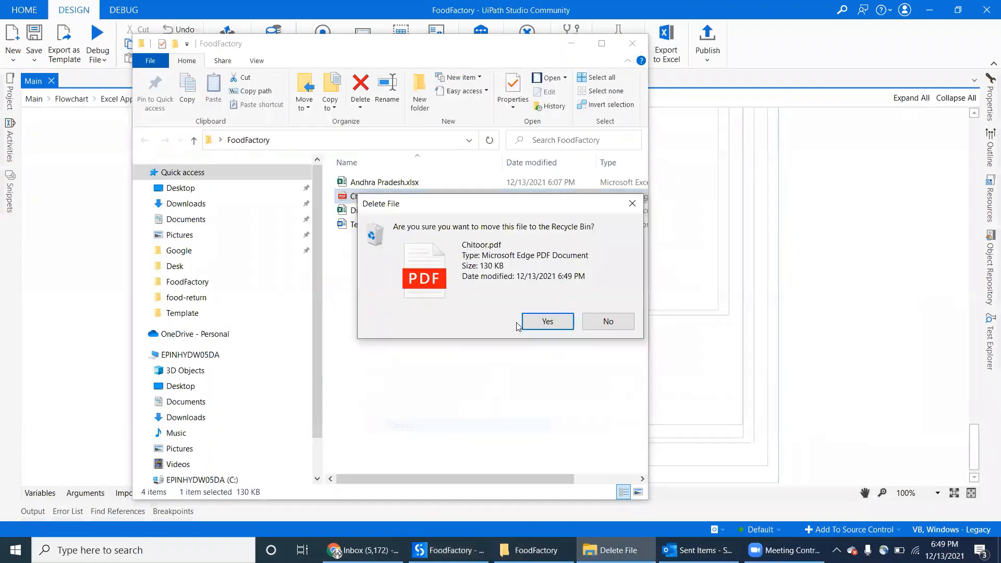
left_click(532, 320)
Navigate a new Chrome tab to botsdna.com and load the Food Factory use-case page
left_click(372, 550)
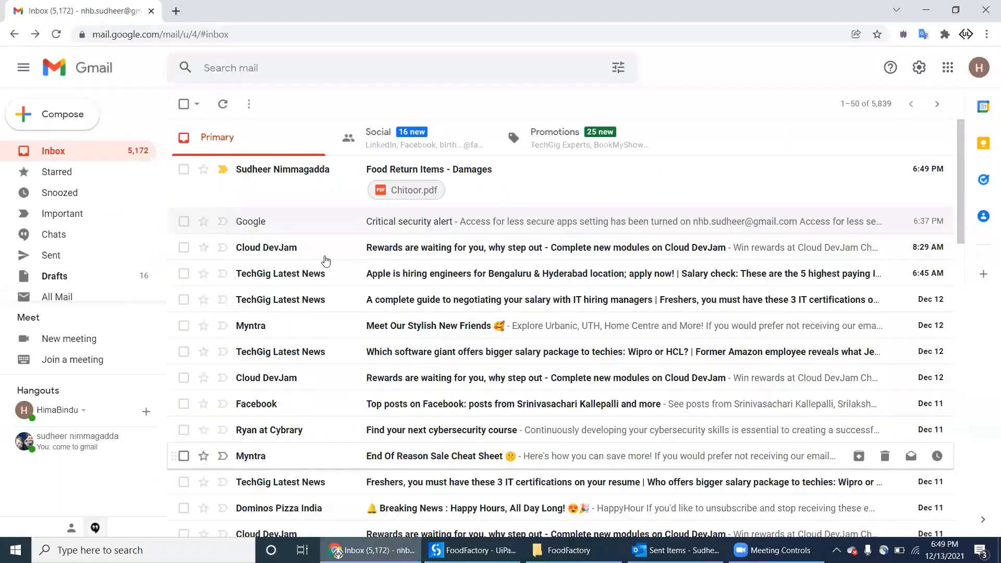
left_click(176, 11)
type("botsdna.com")
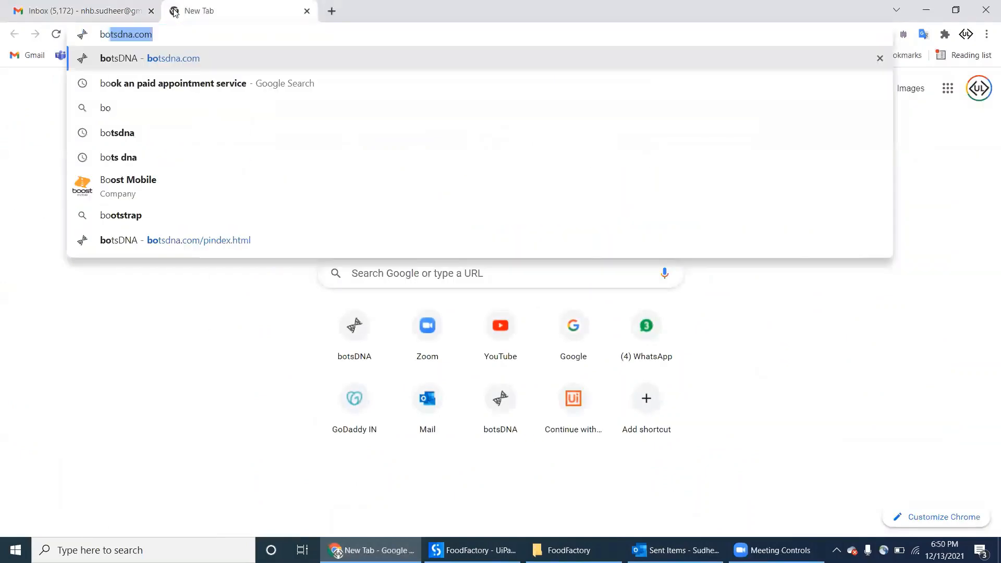
key("Return")
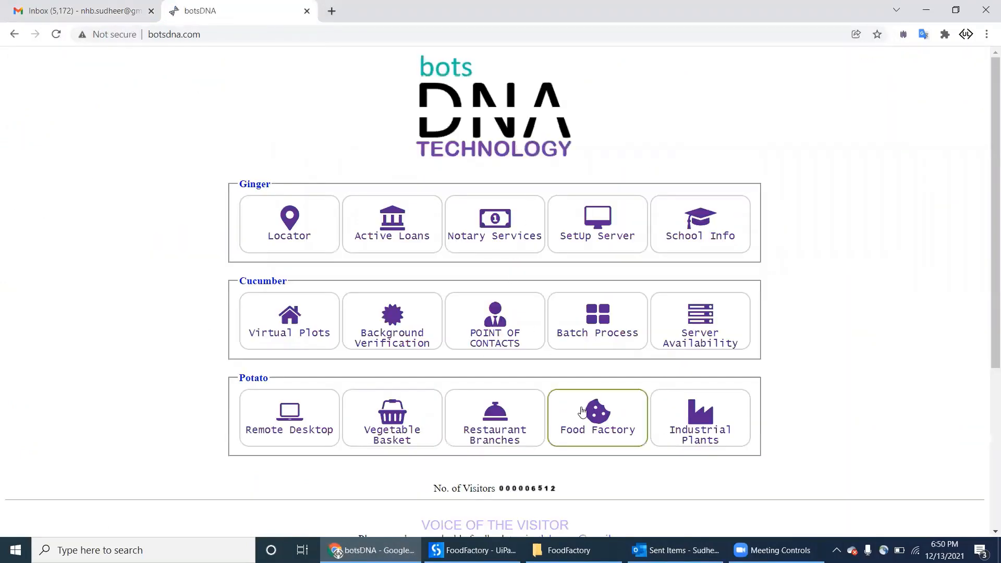
left_click(597, 415)
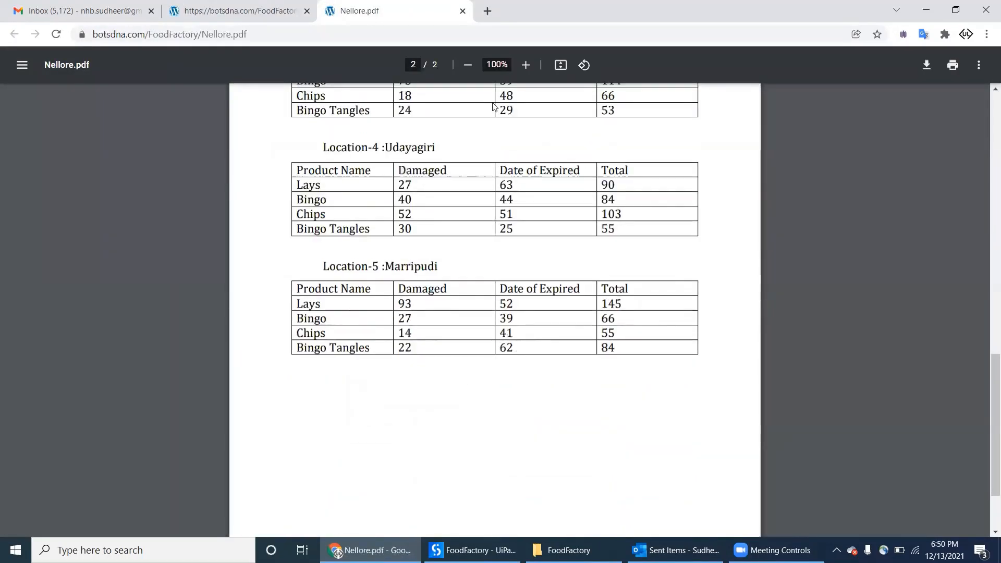
Close the Nellore.pdf sample report and minimize Chrome to reveal the workflow
key("ctrl+w")
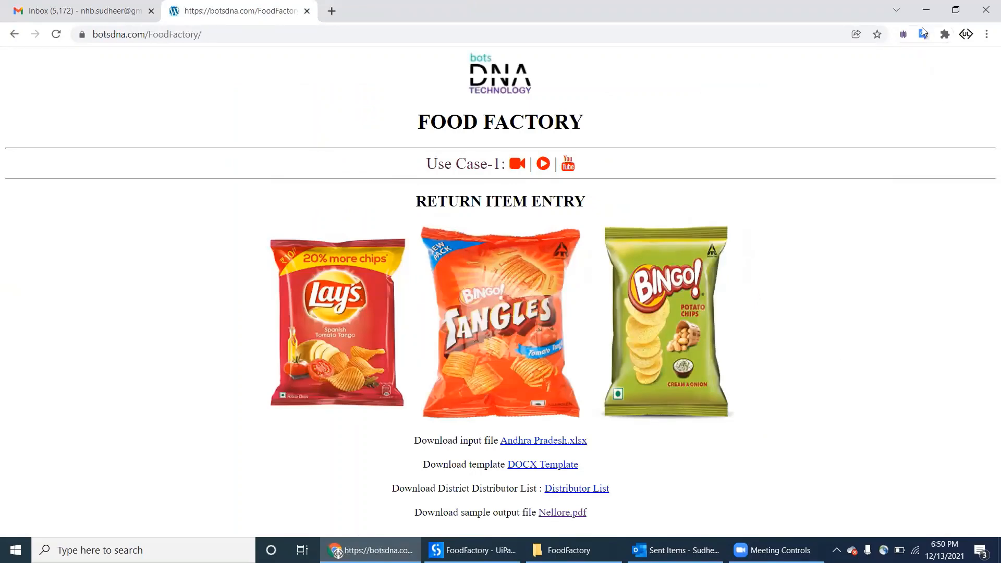
left_click(925, 9)
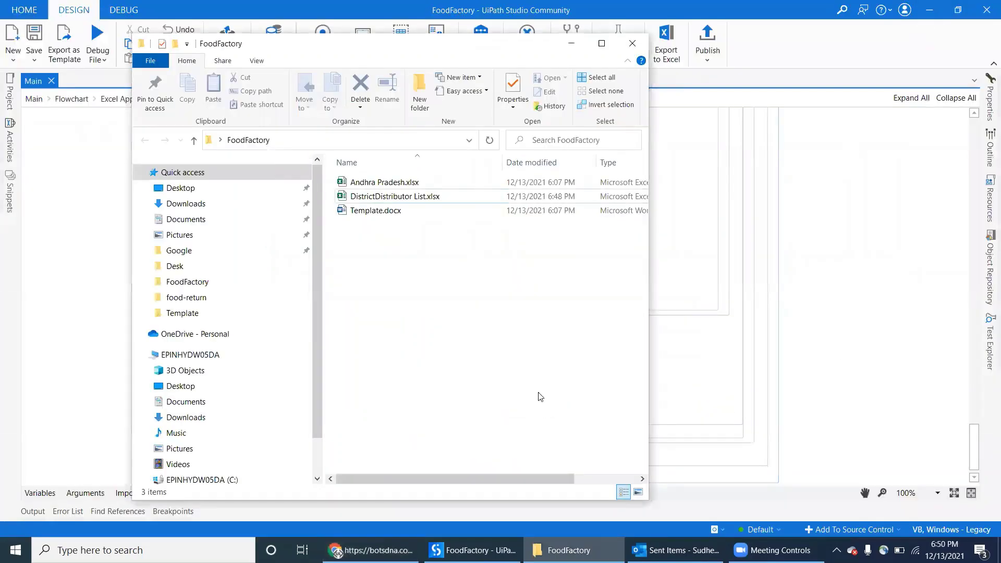
Run the FoodFactory workflow via Run File so it opens the Andhra Pradesh workbook
left_click(98, 50)
left_click(109, 78)
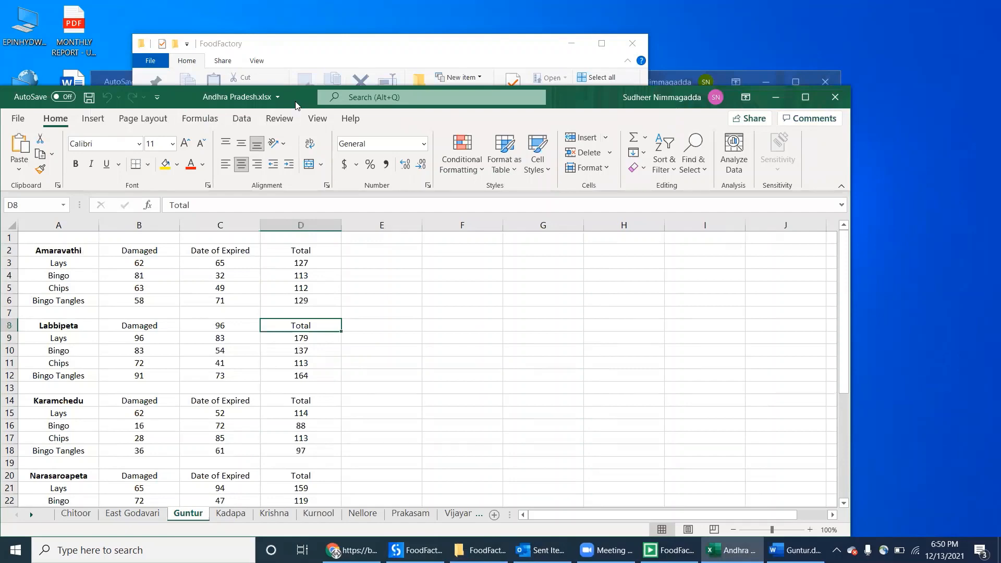
Reposition the Excel workbook and folder windows to watch the bot cycle through district sheets
left_click_drag(296, 105, 793, 157)
left_click_drag(437, 52, 224, 64)
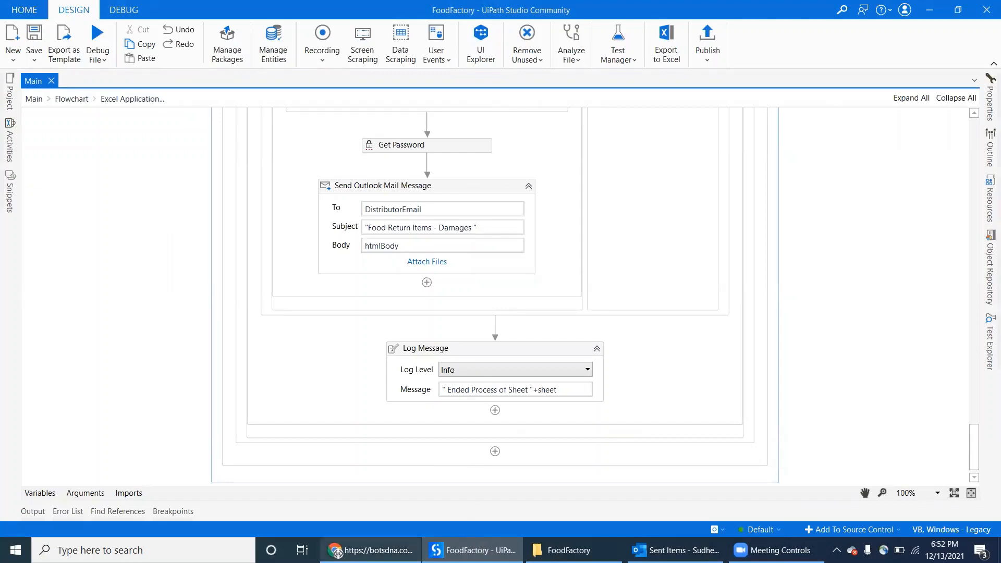
Return to the Gmail inbox and preview the East Godavari.pdf damages attachment
left_click(373, 550)
left_click(82, 11)
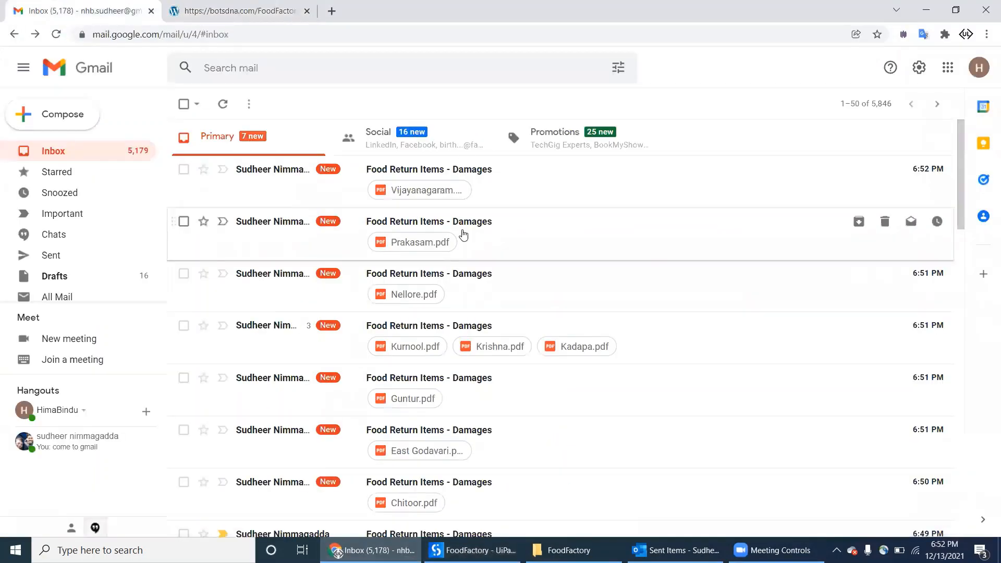
scroll(439, 270, "down", 3)
scroll(410, 236, "down", 3)
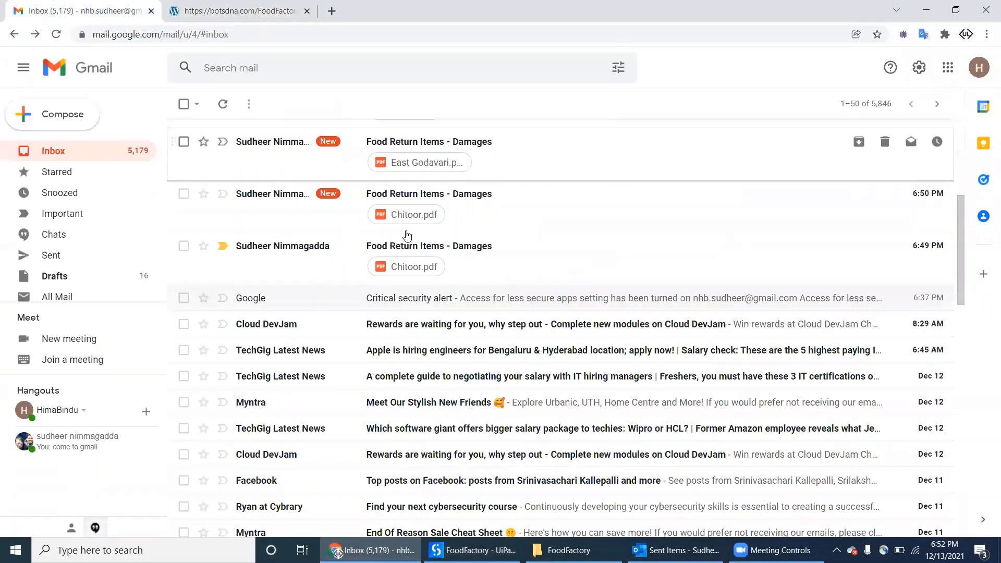
left_click(412, 132)
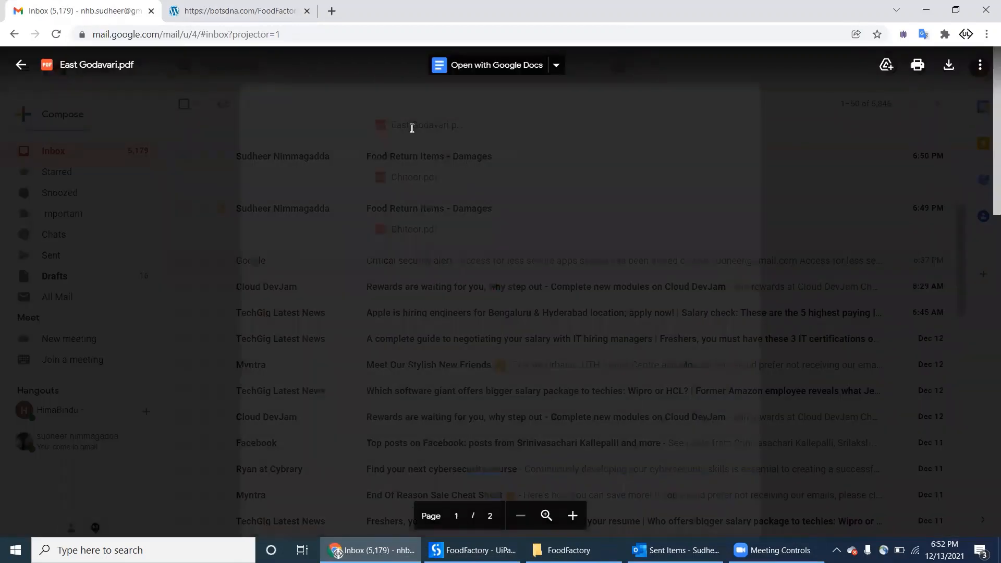
scroll(491, 295, "down", 3)
scroll(492, 294, "down", 5)
scroll(491, 295, "down", 4)
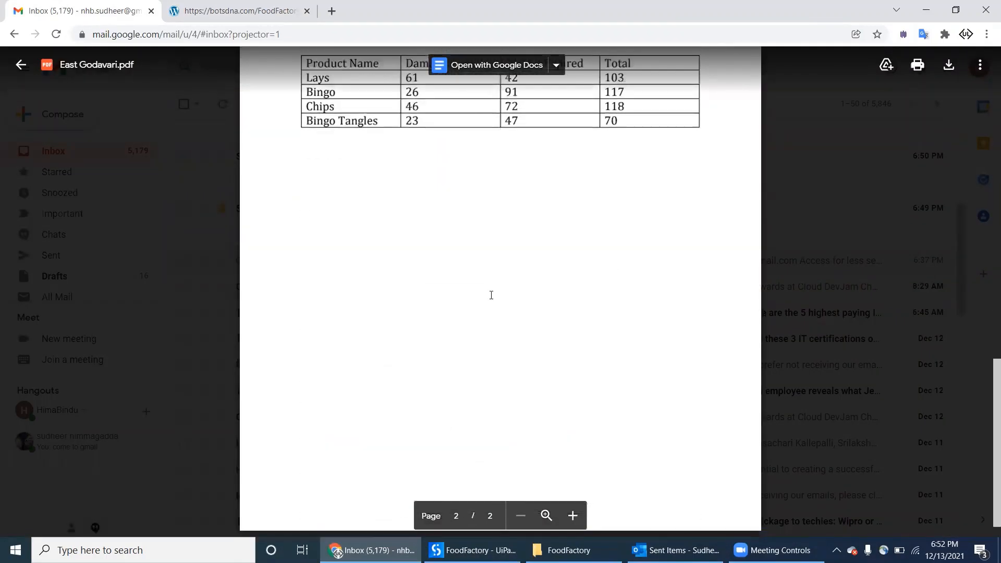